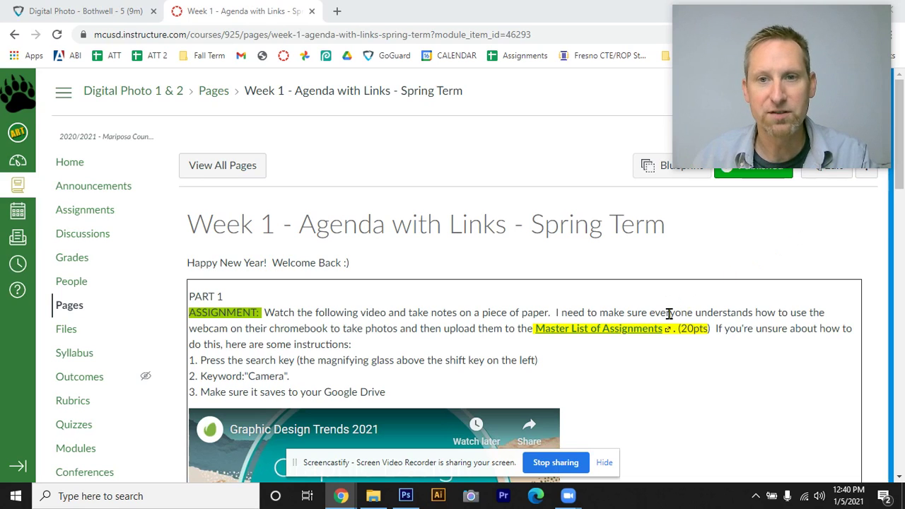
Copy the red bench cartoon image from Part 3 of the Week 1 agenda page
scroll(681, 383, down, 7)
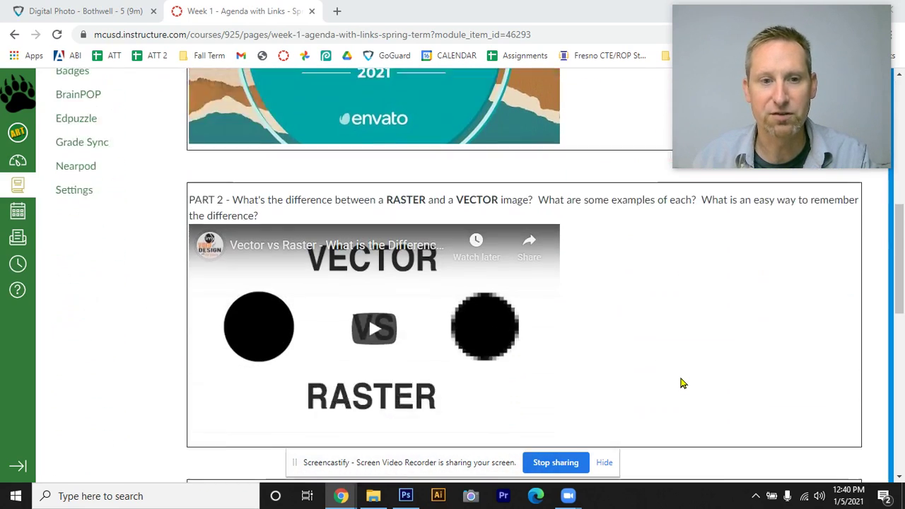
scroll(681, 378, down, 2)
scroll(681, 376, down, 2)
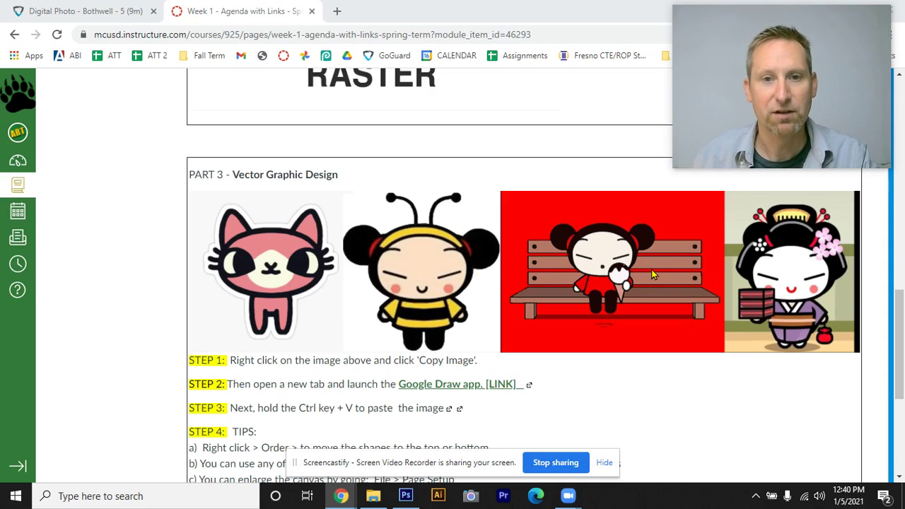
right_click(601, 258)
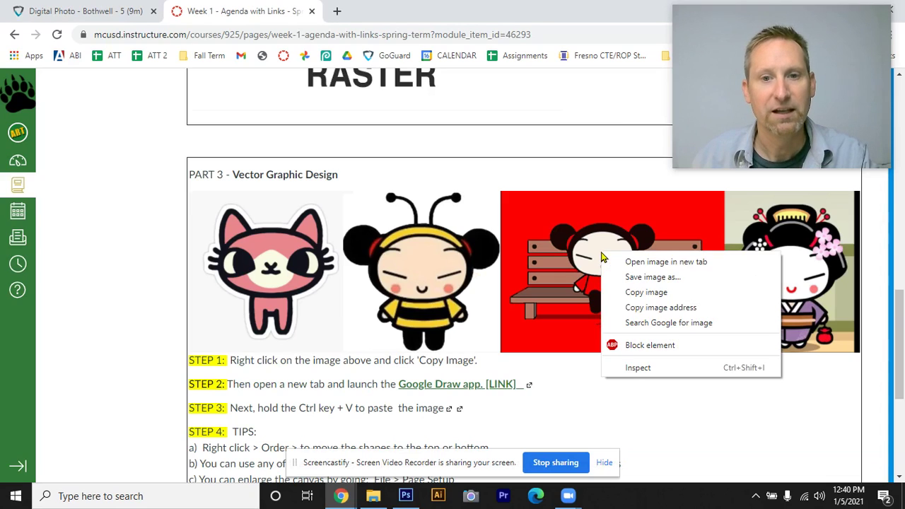
click(627, 293)
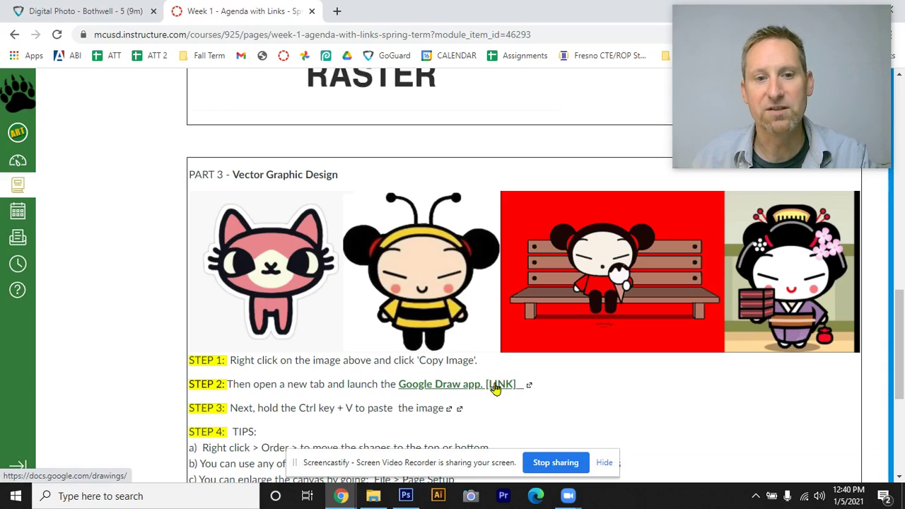
Open Google Drawings, paste the four-character cartoon strip and move it right
click(438, 389)
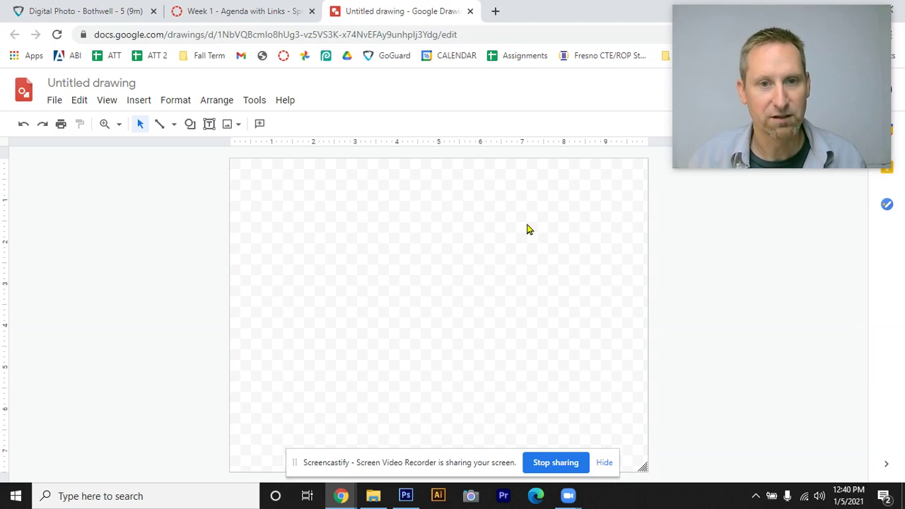
key(ctrl+v)
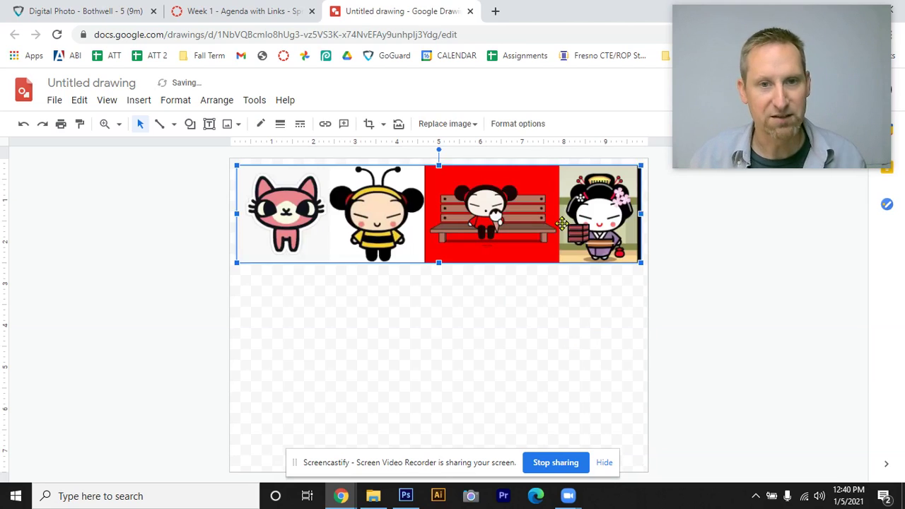
drag(519, 220, 654, 219)
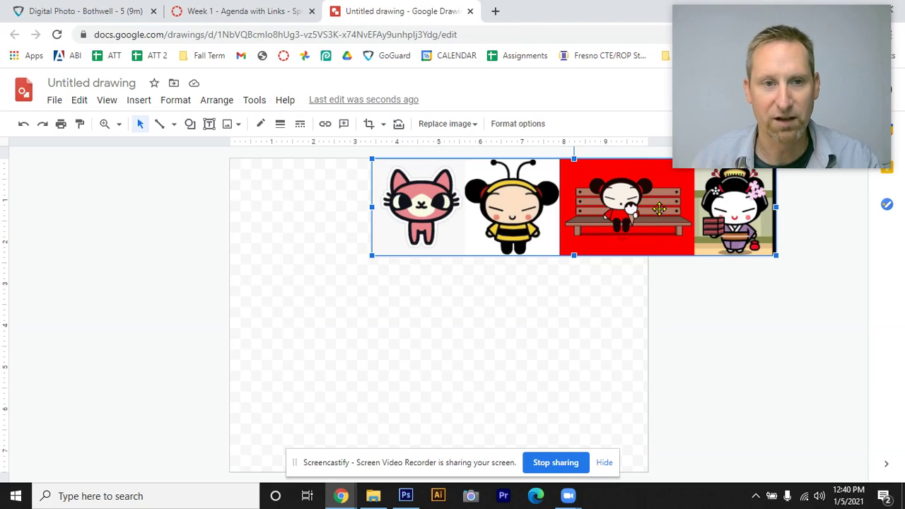
Push the cartoon strip partly off canvas and draw a rectangle spanning the whole canvas
drag(633, 213, 717, 225)
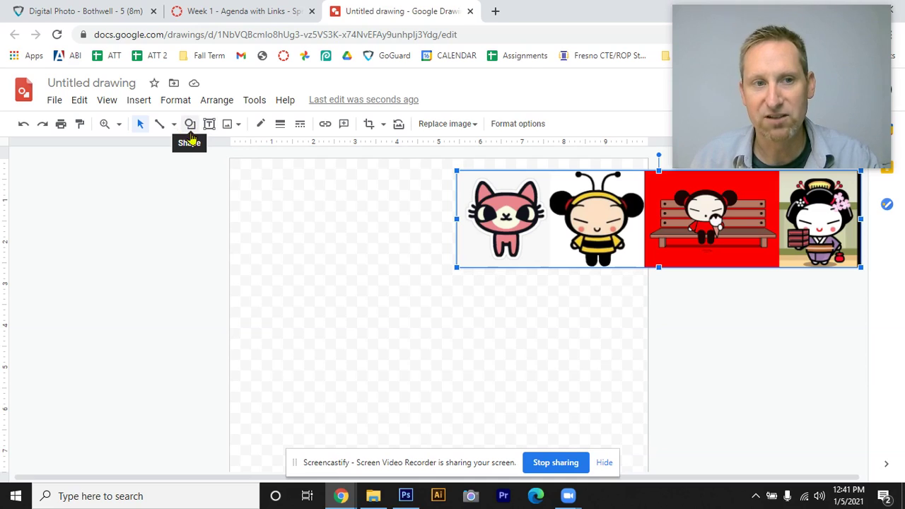
click(191, 127)
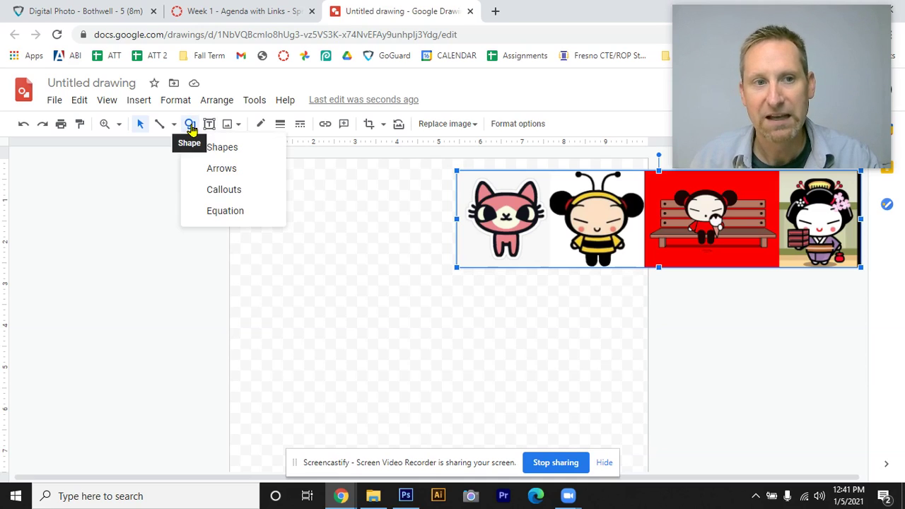
mouse_move(201, 156)
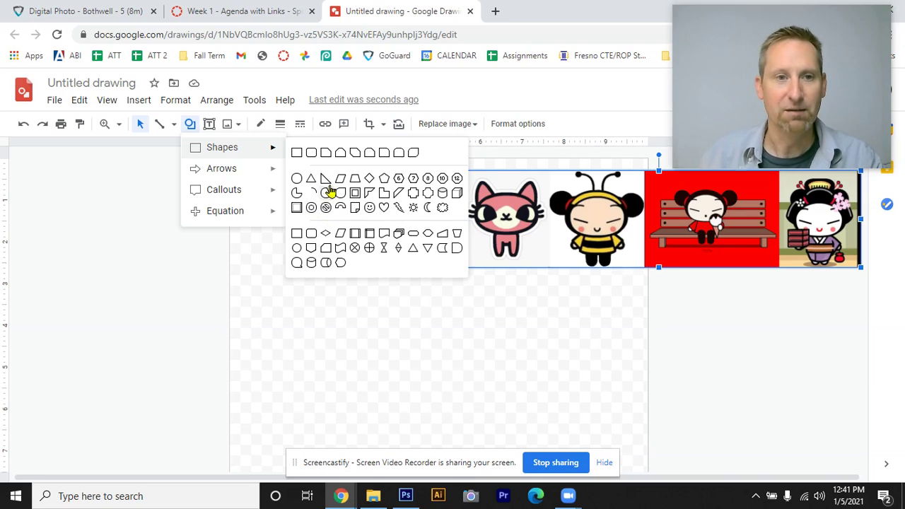
click(296, 154)
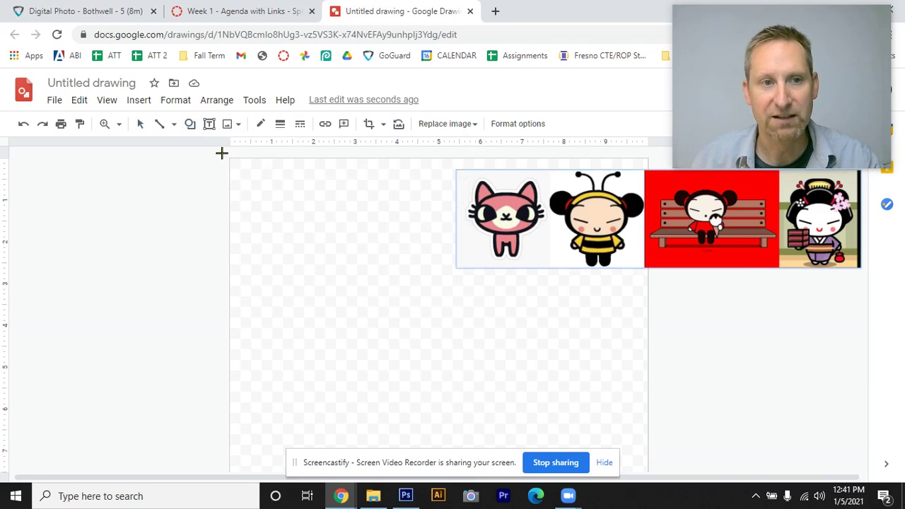
drag(221, 152, 662, 460)
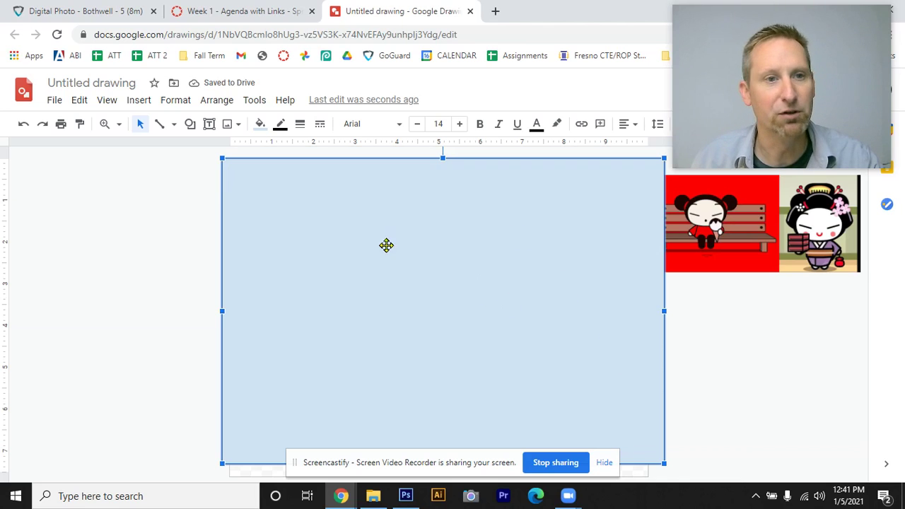
Fill the canvas-sized rectangle with red, then select the cartoon strip
click(261, 125)
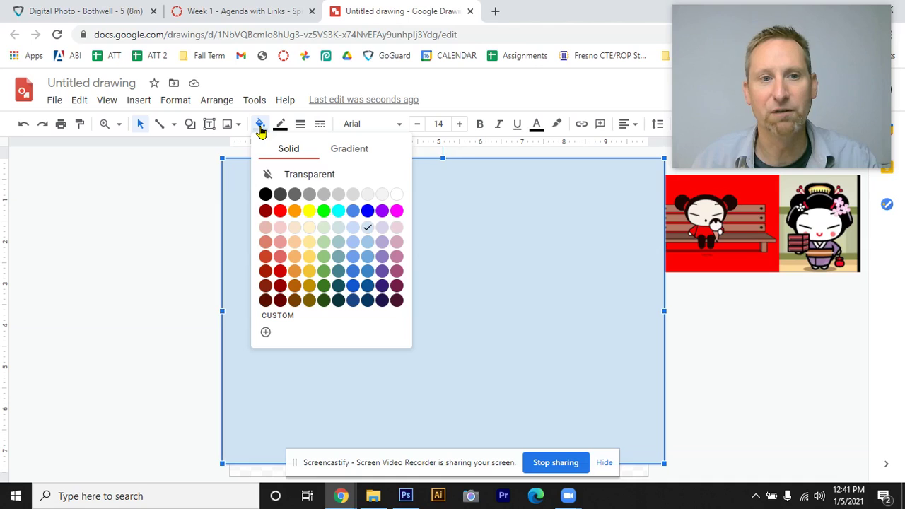
click(282, 213)
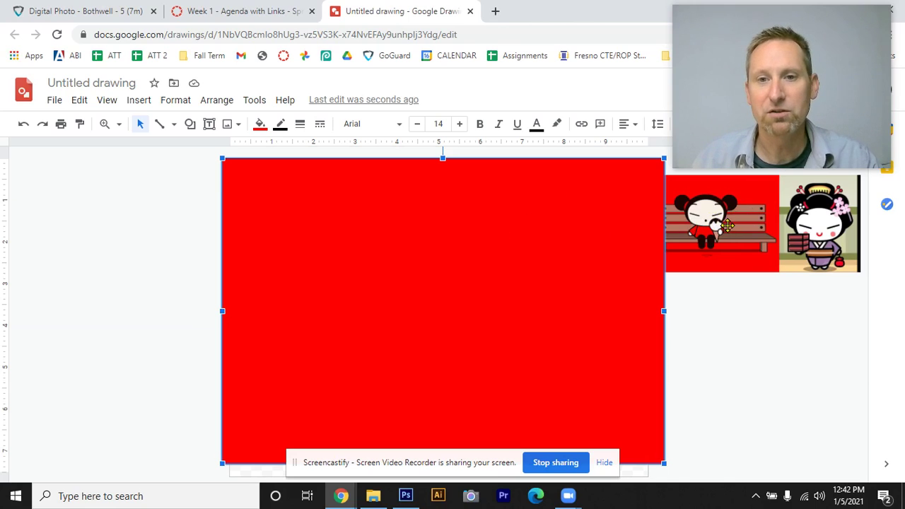
click(727, 224)
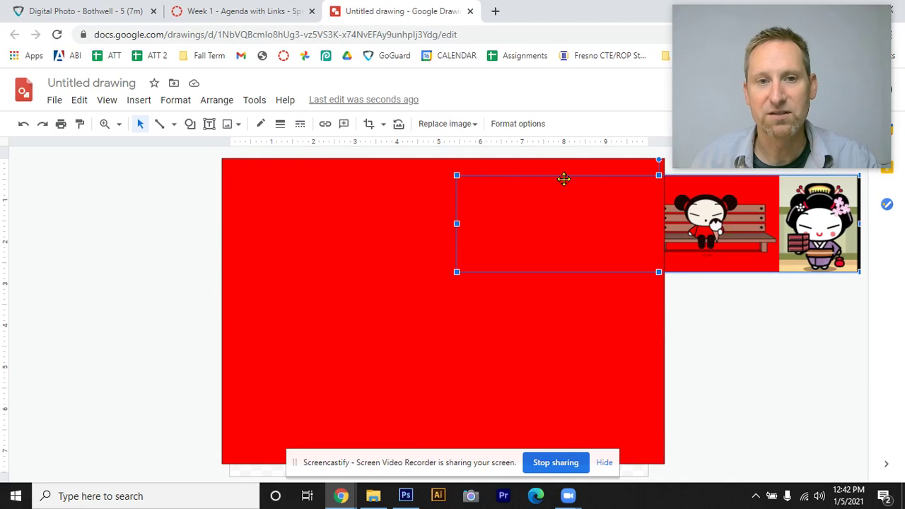
Bring the cartoon strip in front of the red rectangle and move it to the upper right
right_click(729, 218)
mouse_move(770, 276)
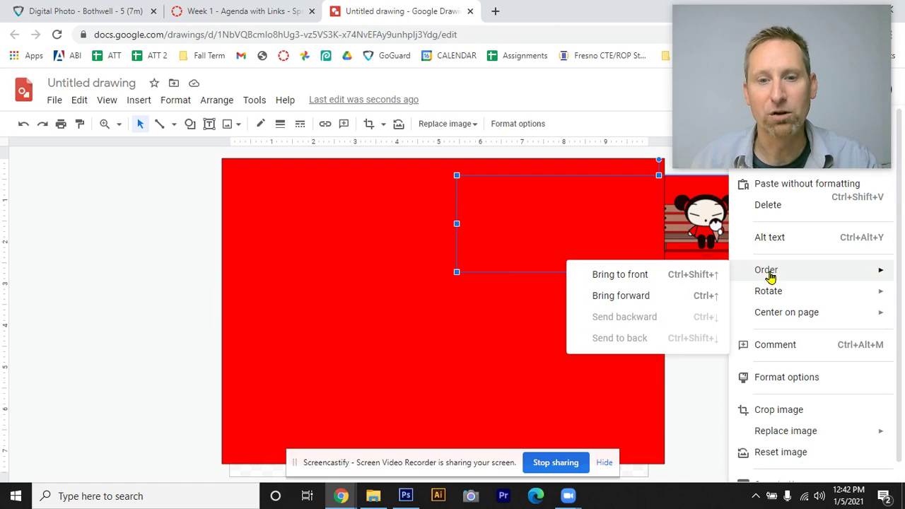
click(640, 279)
drag(739, 223, 734, 241)
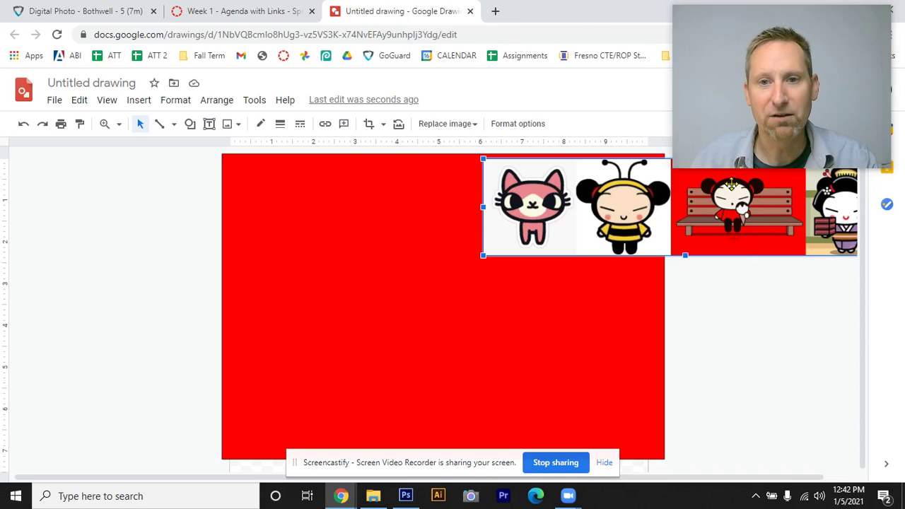
Draw a pale cream oval for the face on the red canvas
click(191, 125)
mouse_move(213, 150)
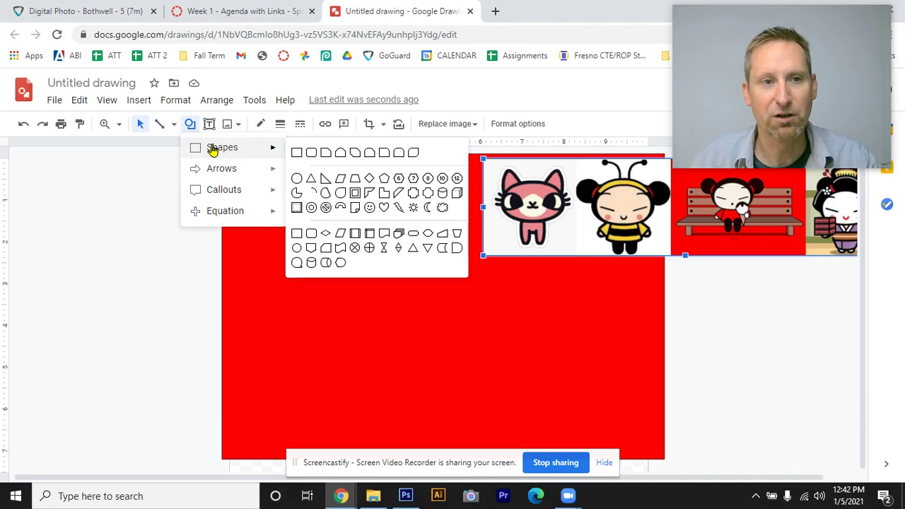
click(297, 177)
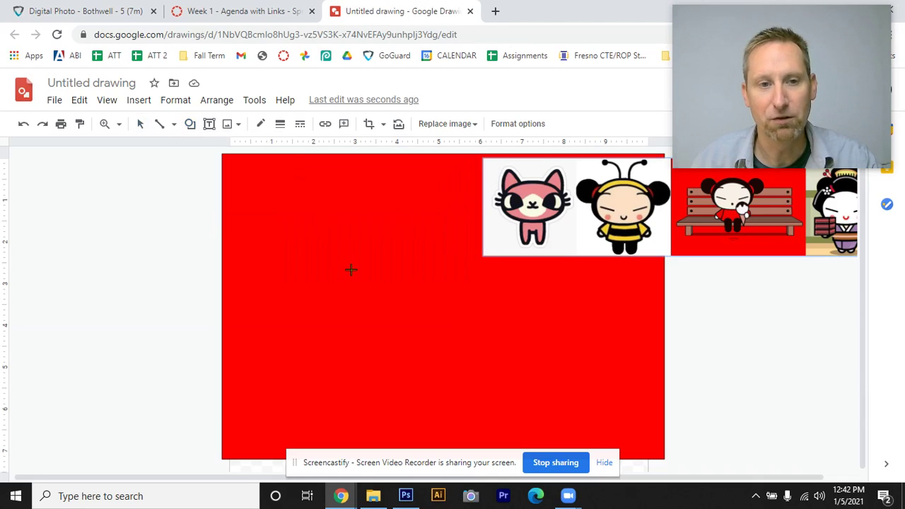
drag(351, 269, 455, 343)
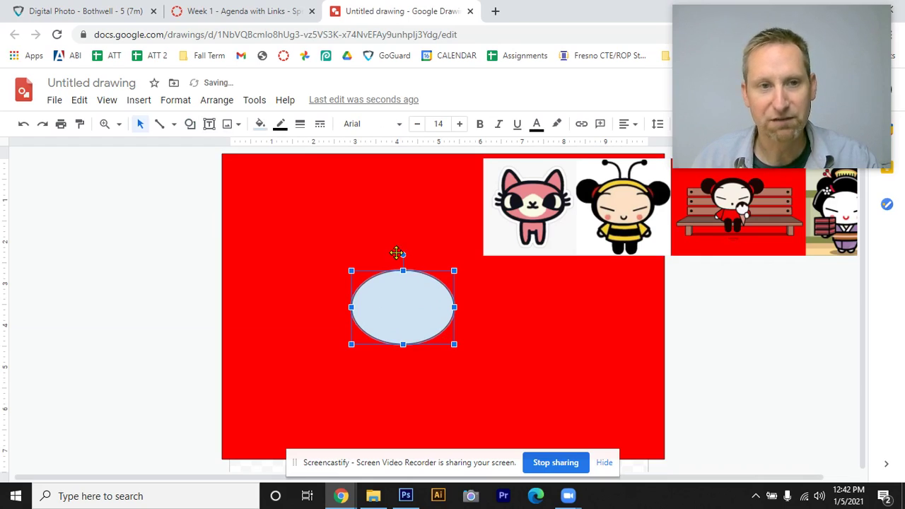
click(260, 125)
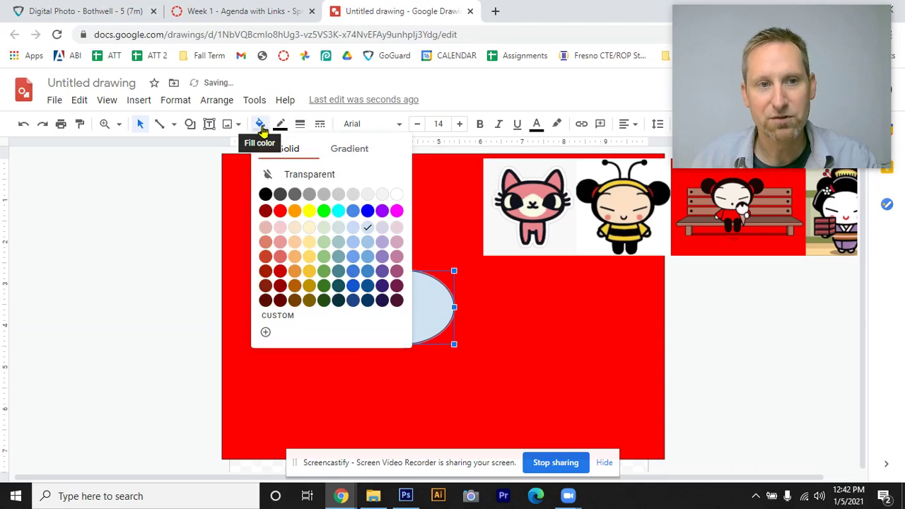
click(311, 230)
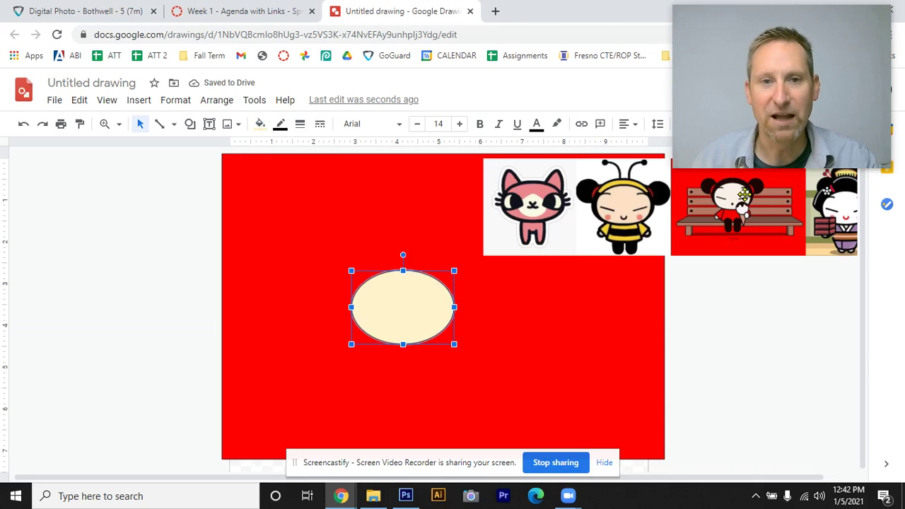
click(403, 227)
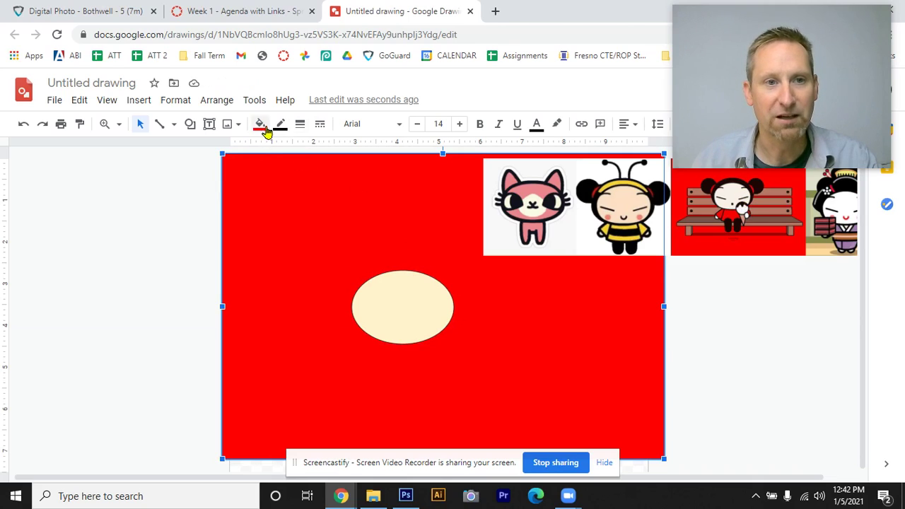
Draw a second oval over the top of the face, fill it black and shift it slightly right
click(190, 125)
mouse_move(205, 150)
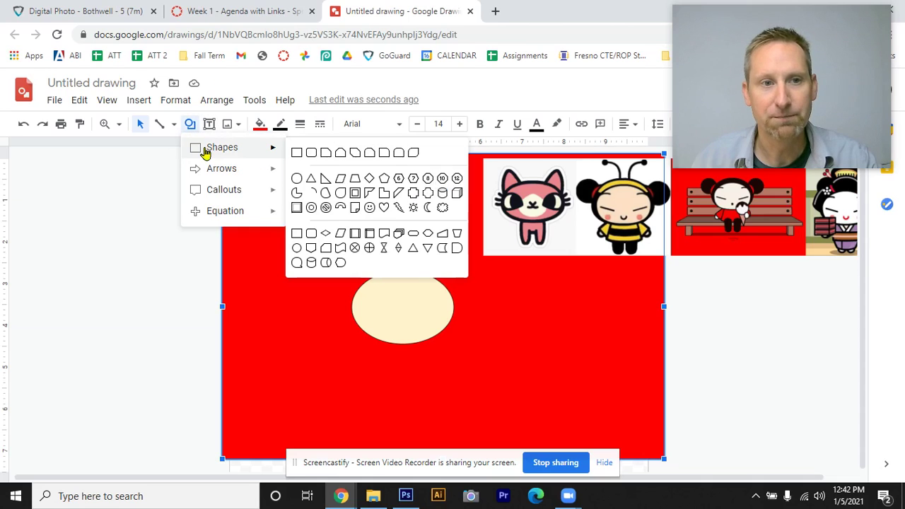
click(296, 179)
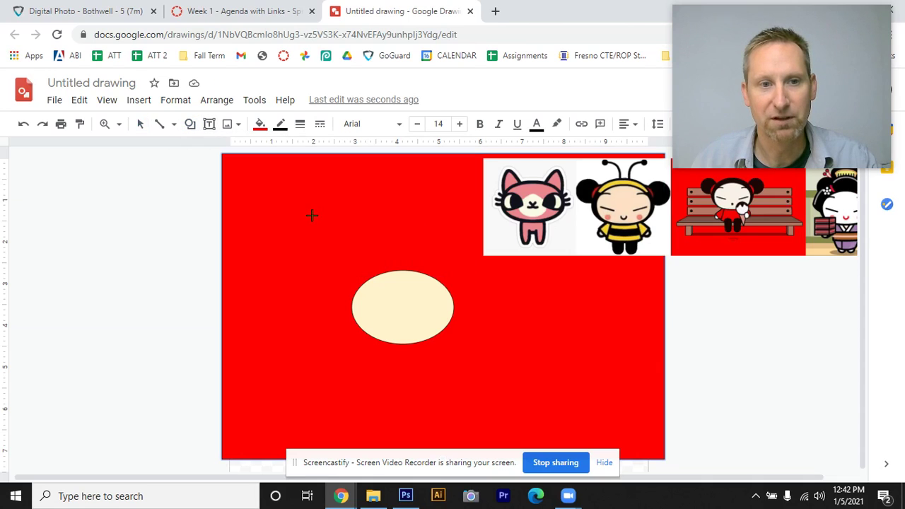
drag(313, 215, 439, 302)
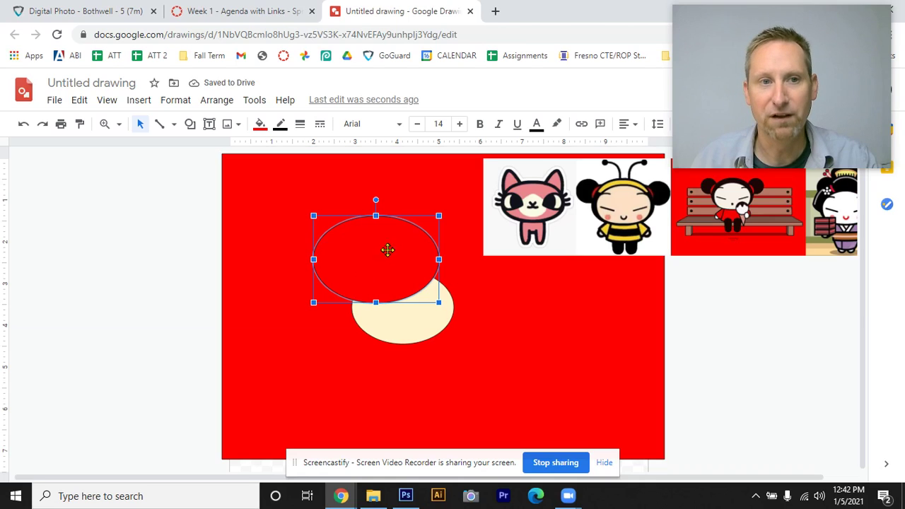
click(260, 125)
click(265, 195)
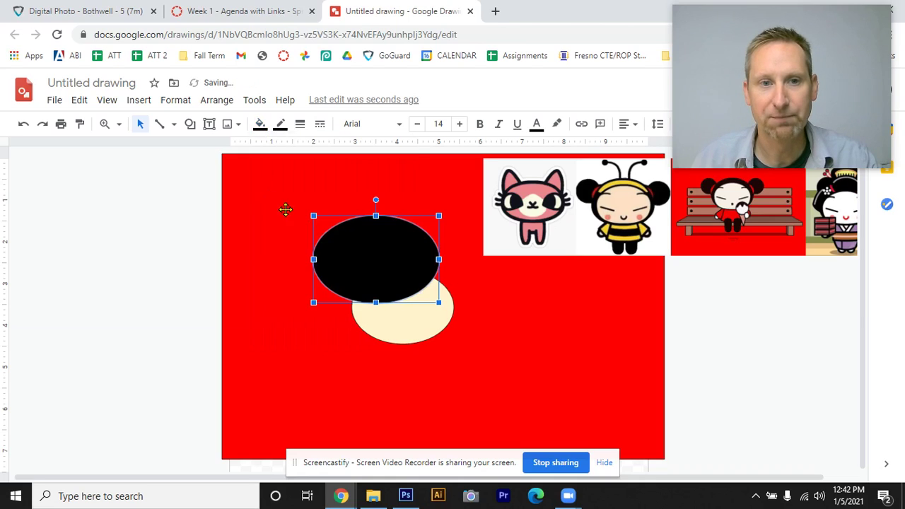
drag(415, 259, 420, 260)
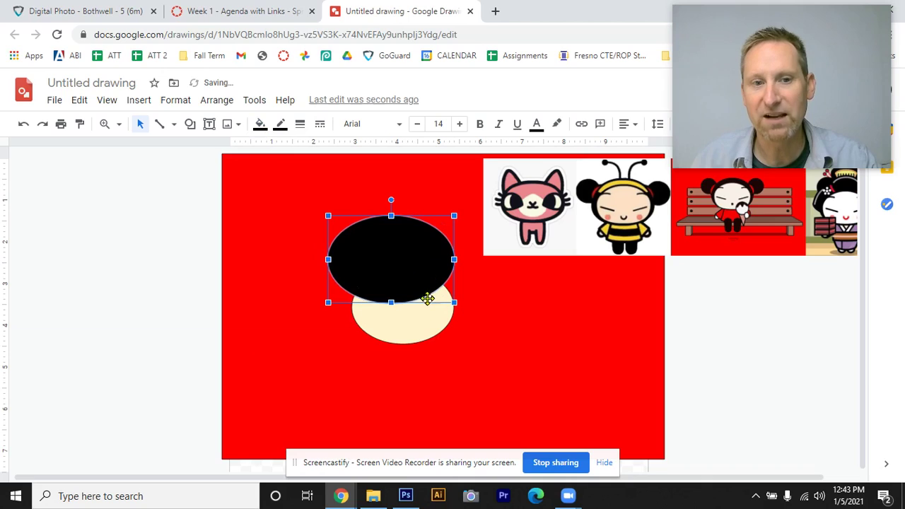
click(422, 321)
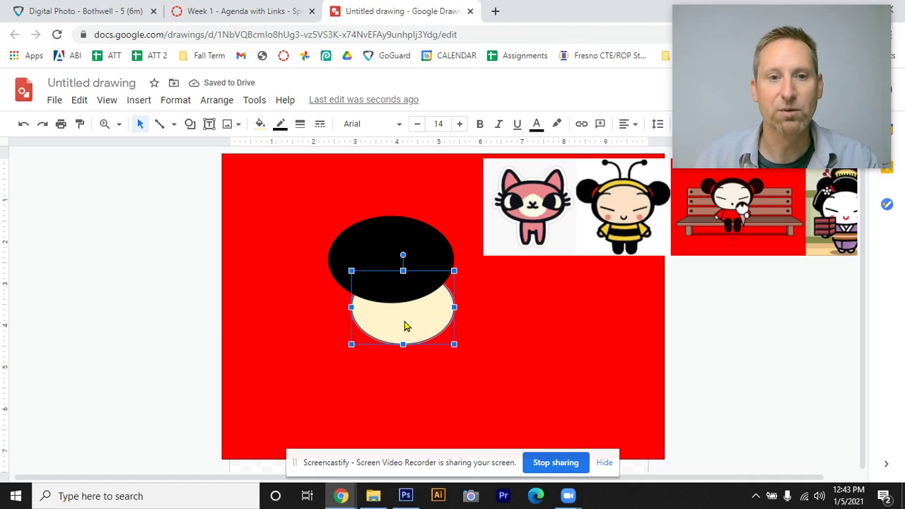
Bring the cream oval in front of the black oval and move it up inside it
right_click(407, 324)
mouse_move(440, 313)
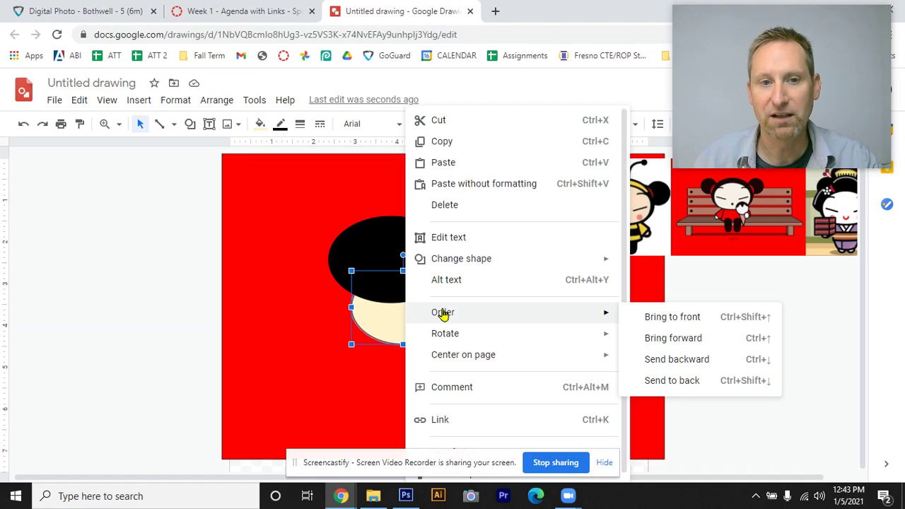
click(645, 313)
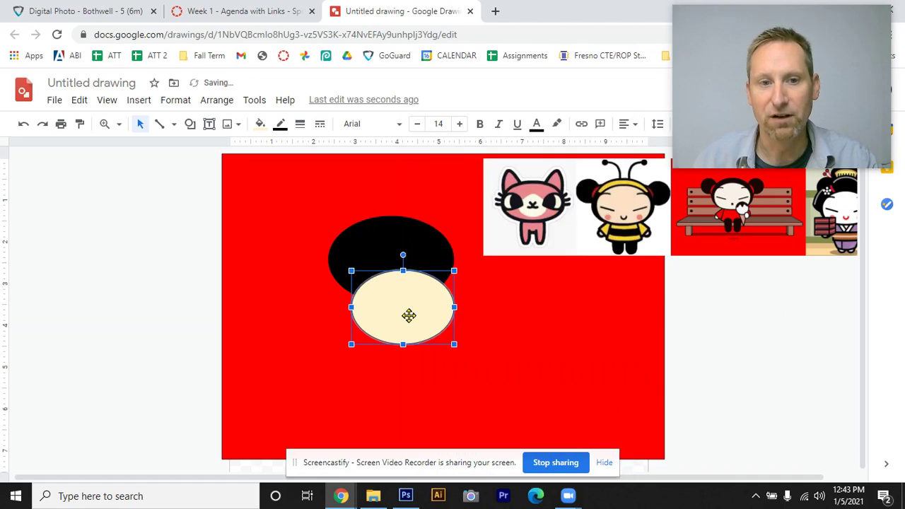
drag(400, 317, 389, 282)
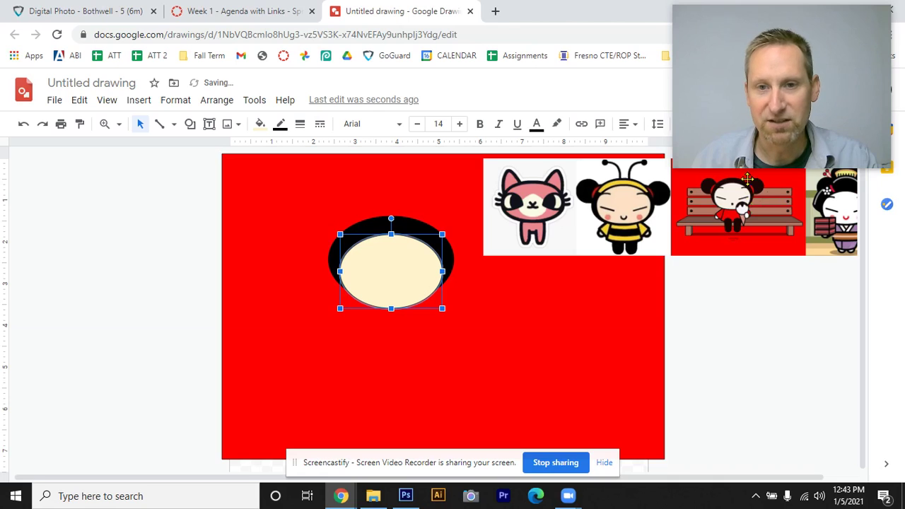
Widen and lengthen the black hair oval, then nudge and enlarge the cream face oval to fit
click(405, 223)
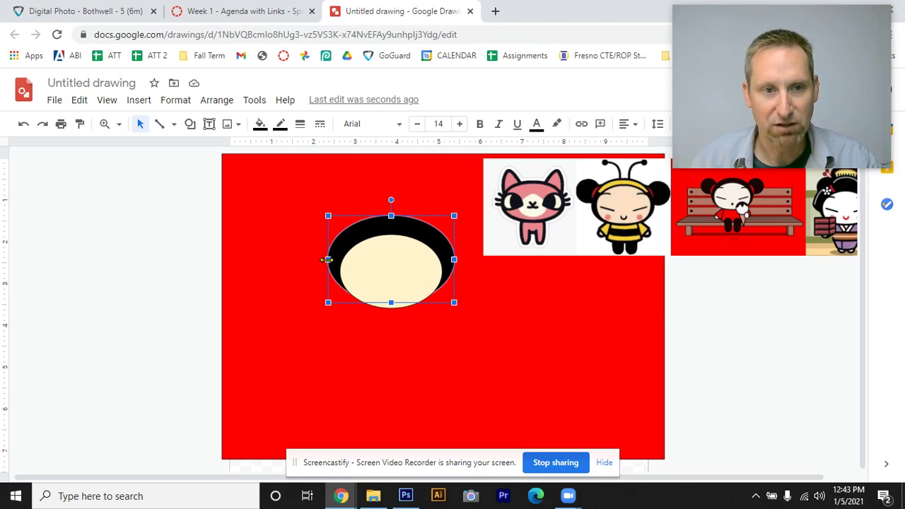
drag(327, 260, 332, 260)
drag(392, 303, 393, 312)
click(397, 284)
key(Down)
key(Down)
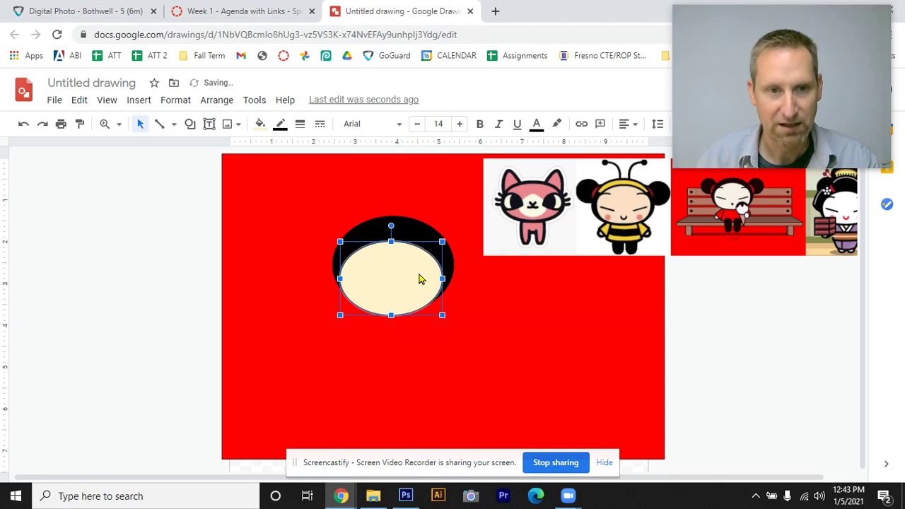
key(Right)
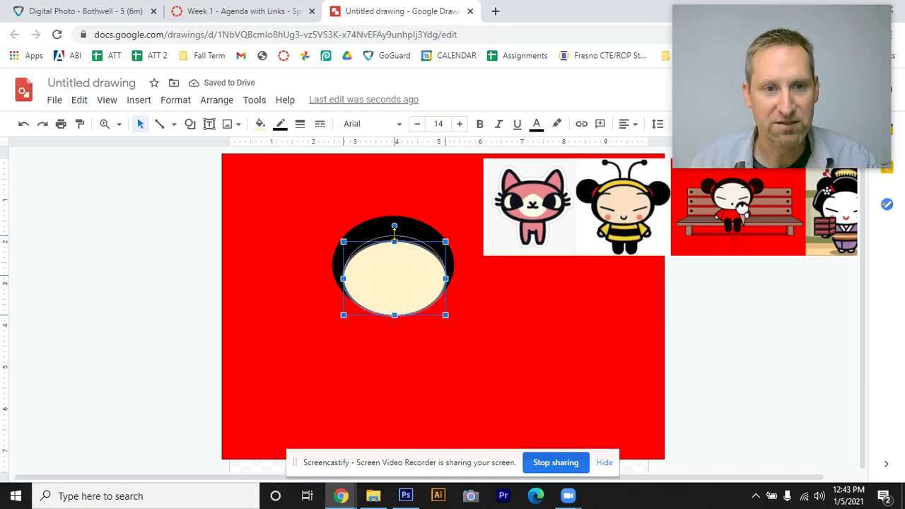
drag(394, 239, 394, 234)
drag(344, 273, 341, 273)
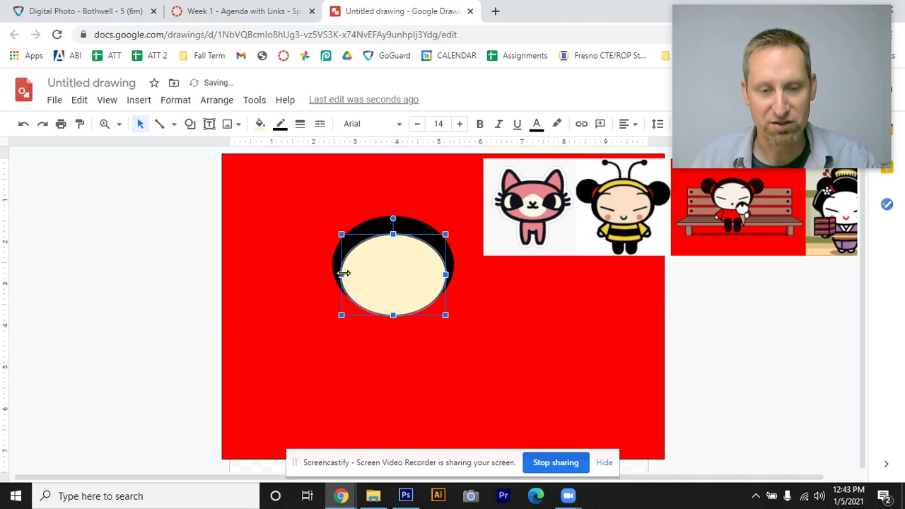
click(464, 300)
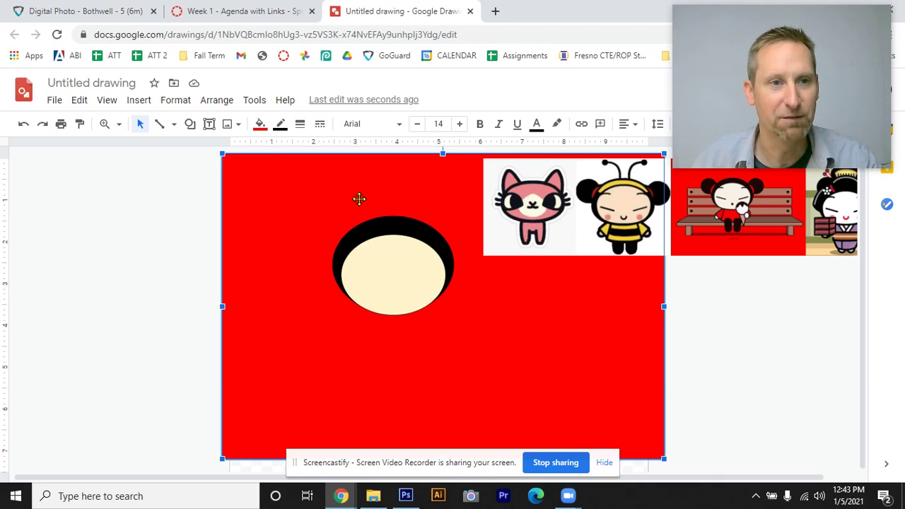
Draw a small black circle as a bun on the head's upper-left edge
click(189, 124)
mouse_move(233, 151)
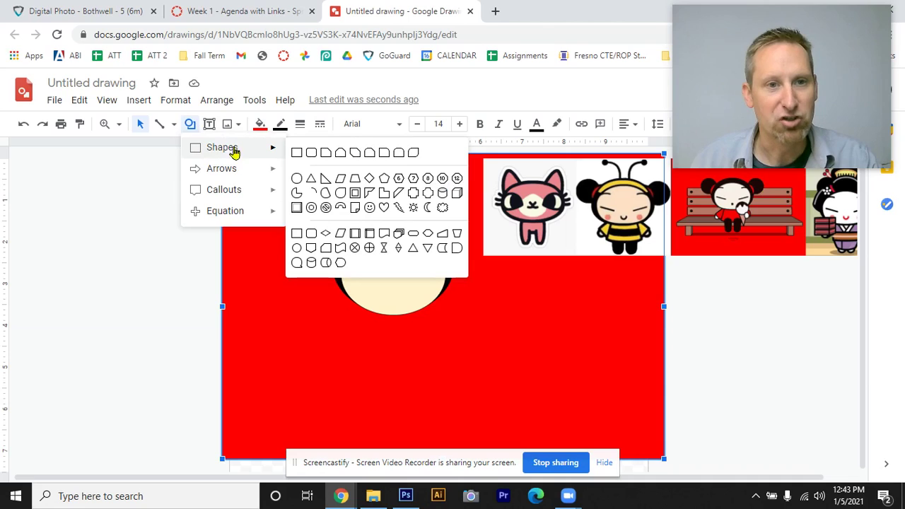
click(295, 181)
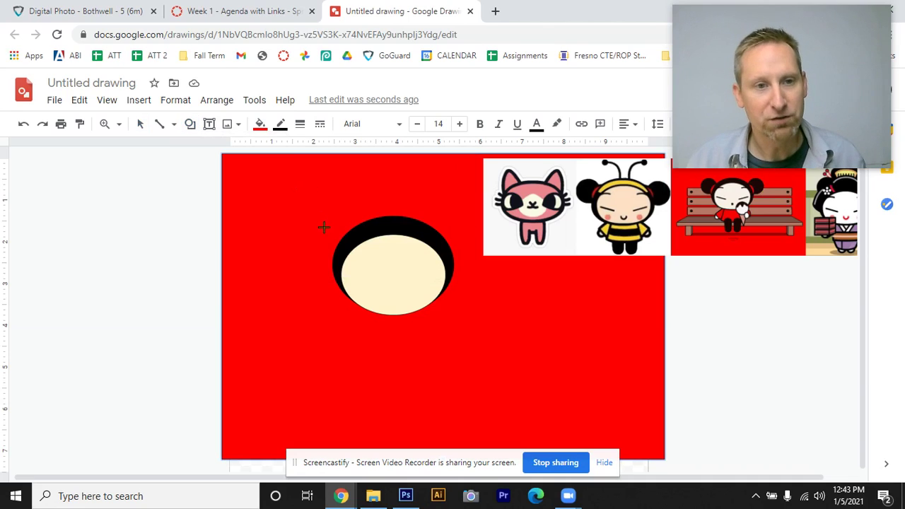
drag(322, 208, 359, 250)
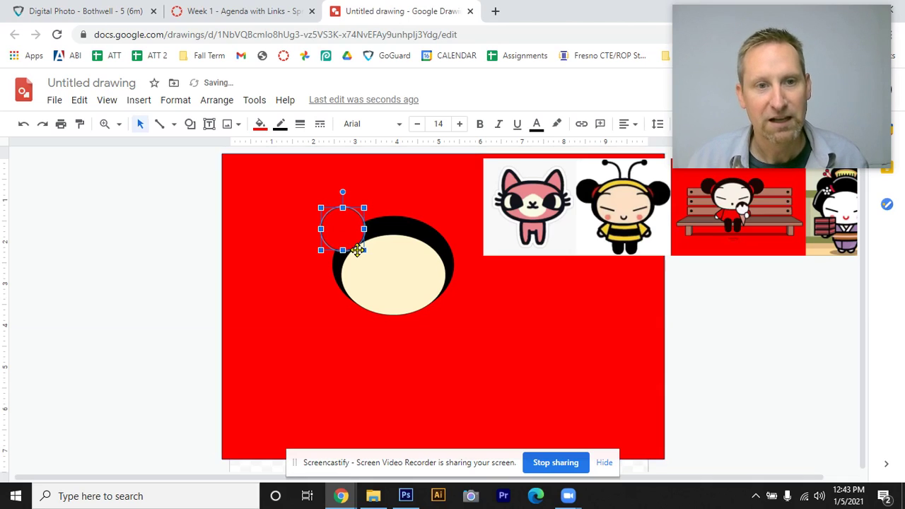
click(260, 125)
click(265, 194)
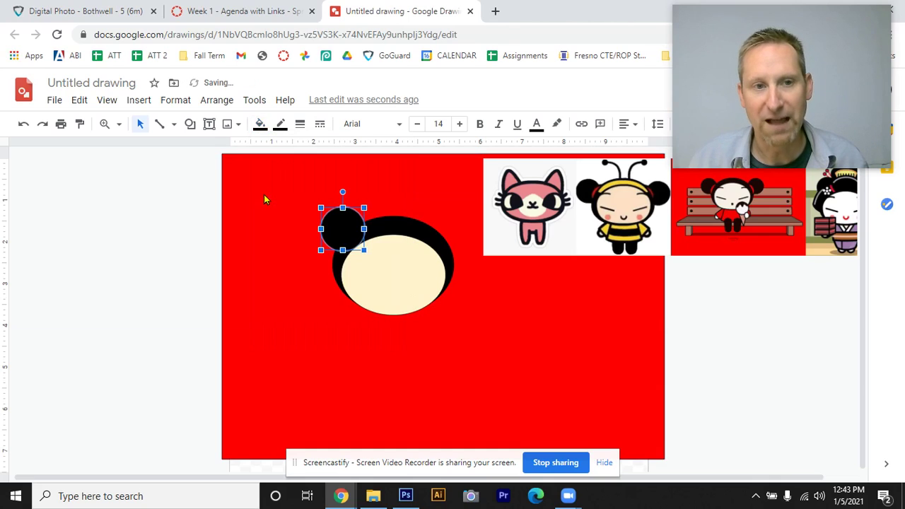
drag(342, 227, 331, 227)
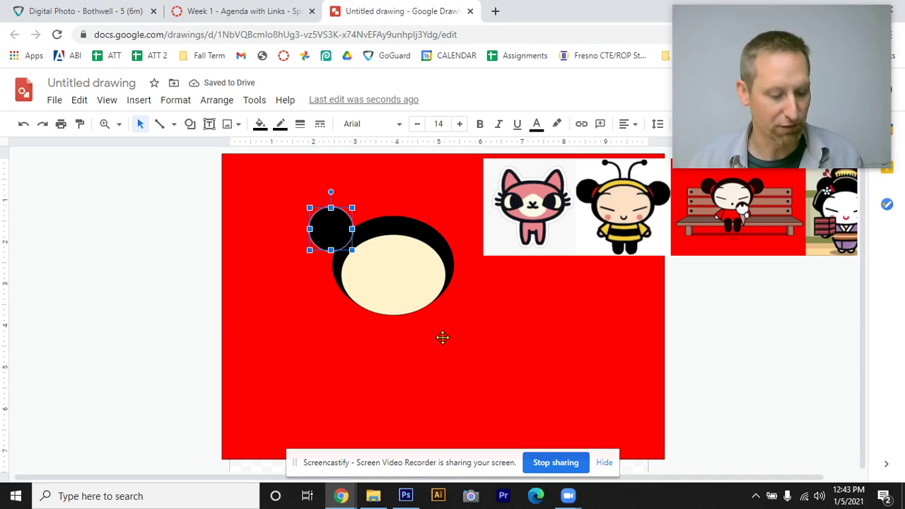
Duplicate the bun and position the copy at the head's upper right
key(Down)
key(Right)
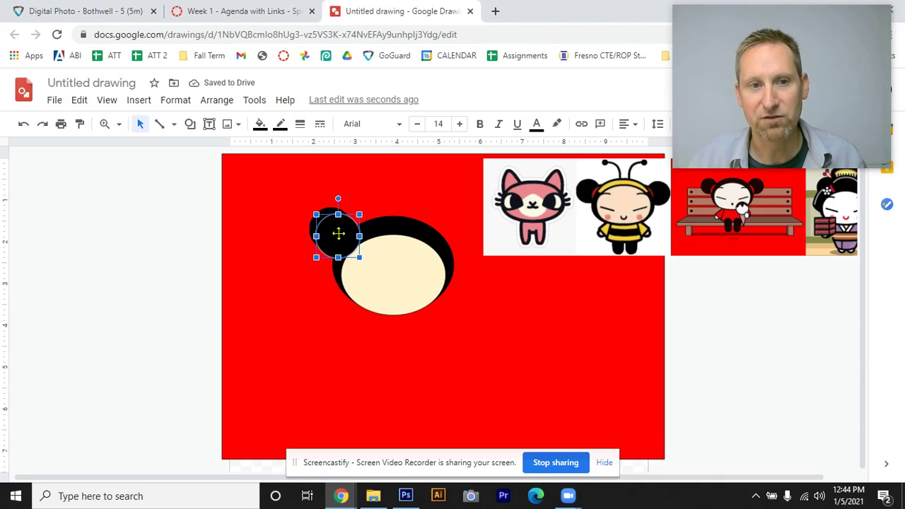
drag(459, 228, 458, 230)
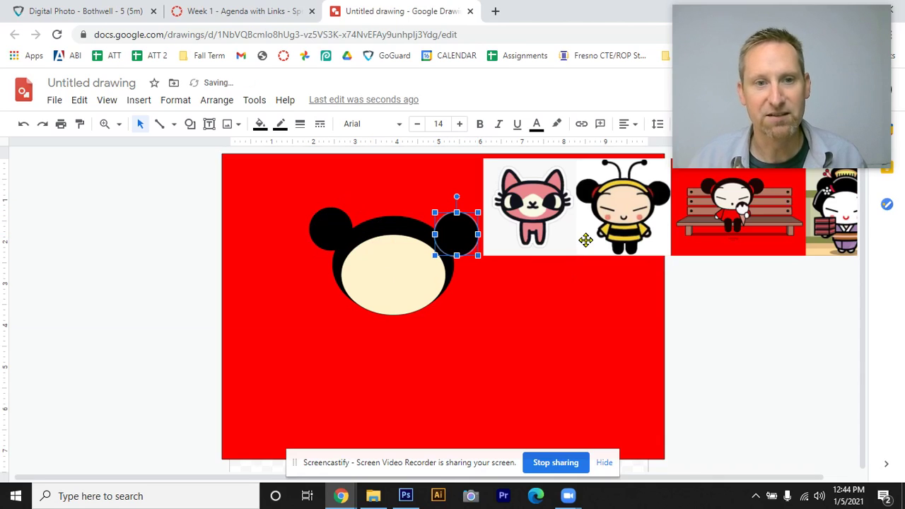
key(Left)
key(Up)
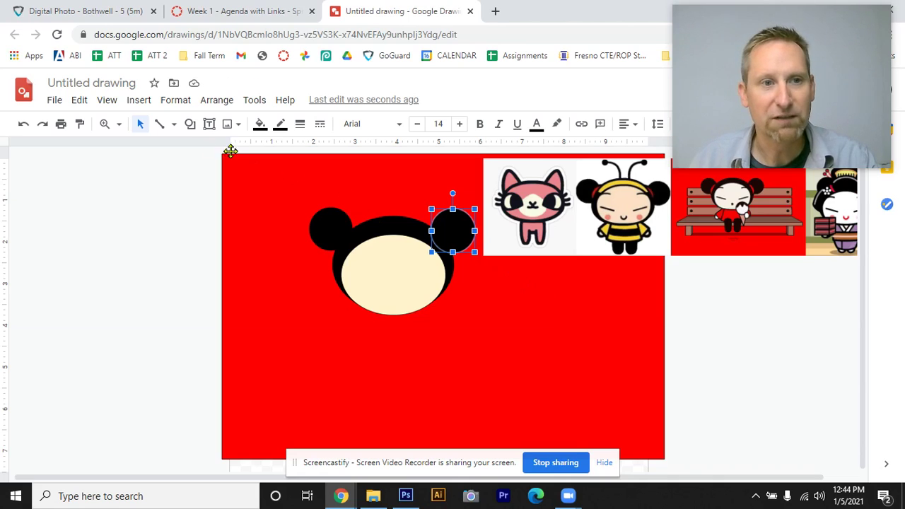
Draw a rectangle on the lower right of the canvas with a 24px border
click(190, 125)
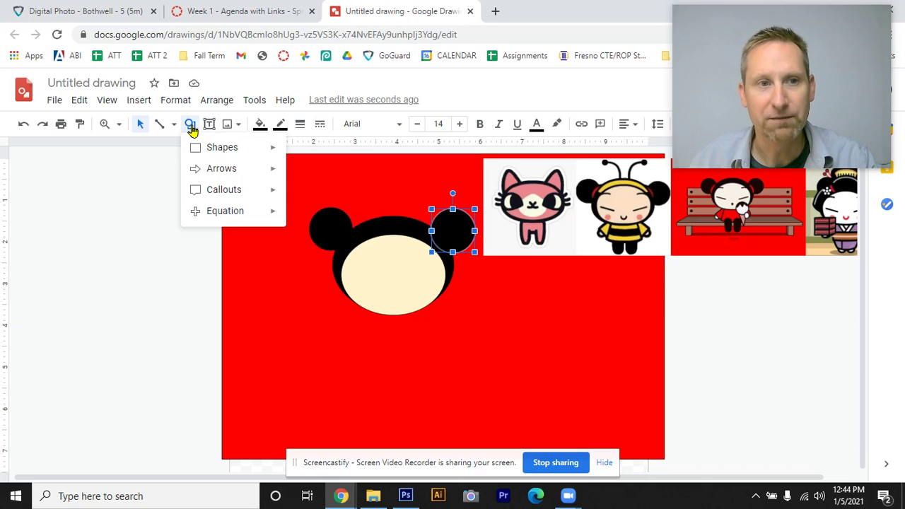
mouse_move(198, 147)
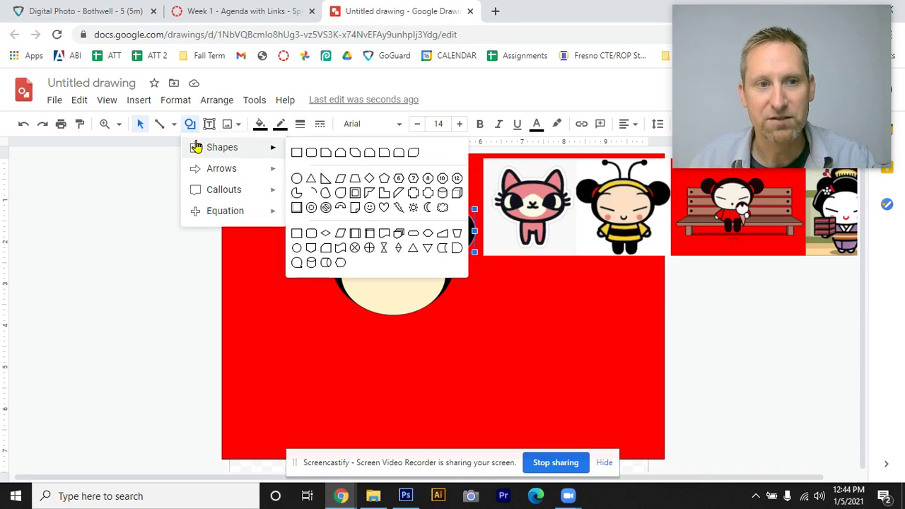
click(358, 207)
drag(501, 291, 632, 388)
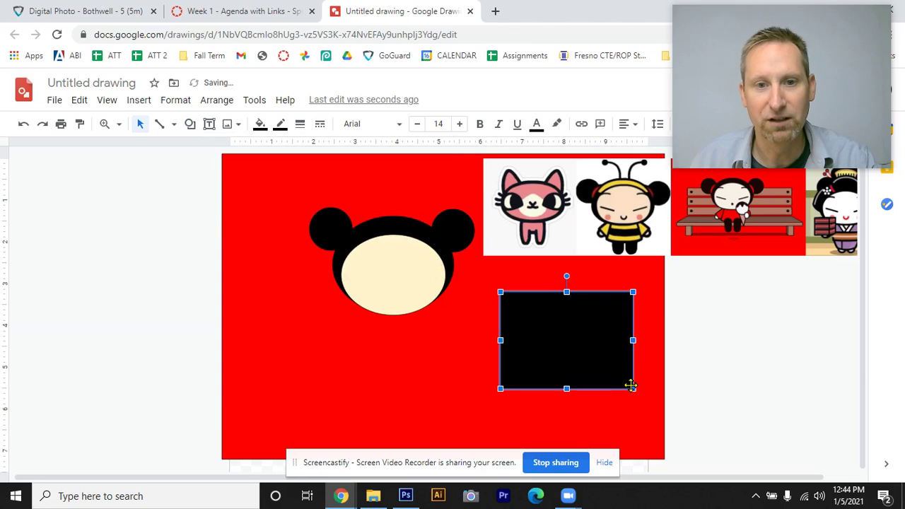
click(300, 124)
click(327, 296)
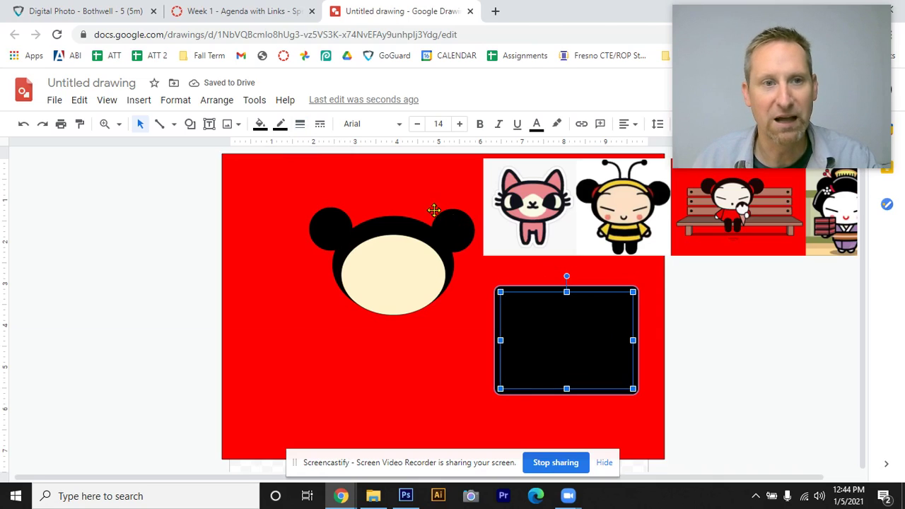
Change the black rectangle's border to white and thin it to 8px
click(281, 125)
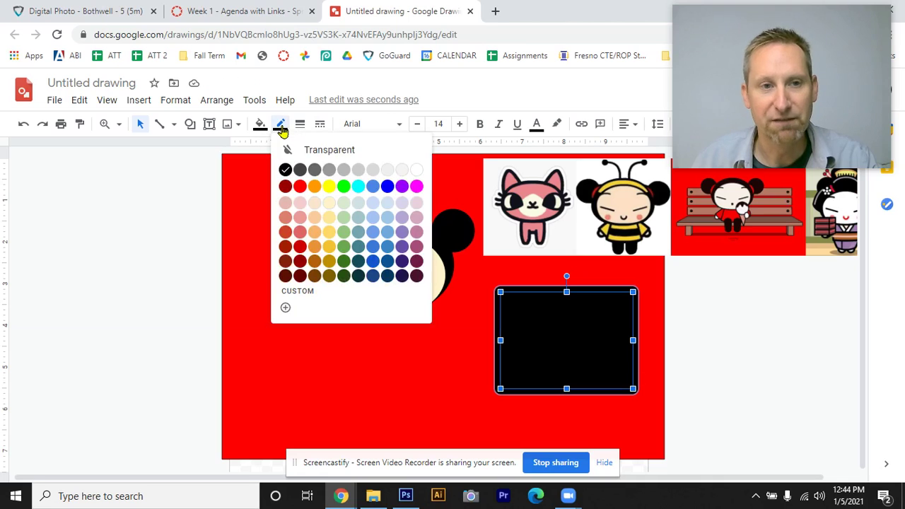
click(417, 170)
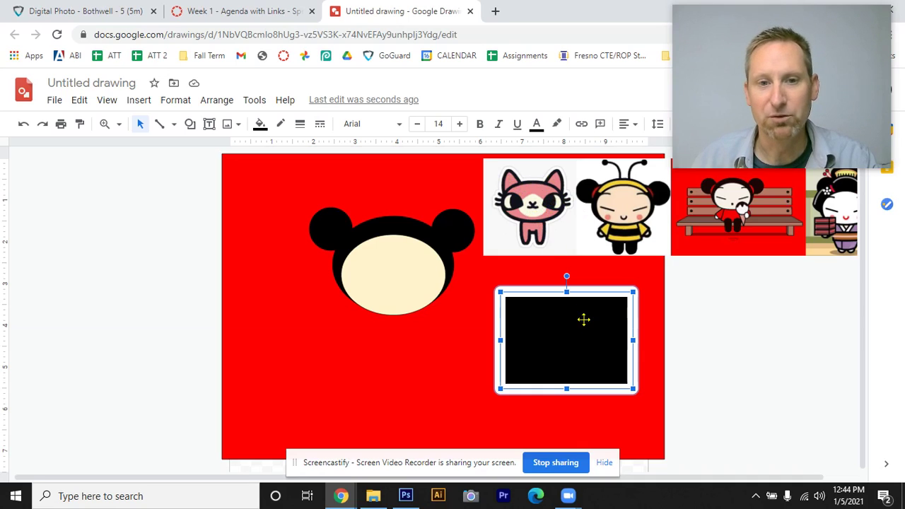
click(302, 129)
click(323, 235)
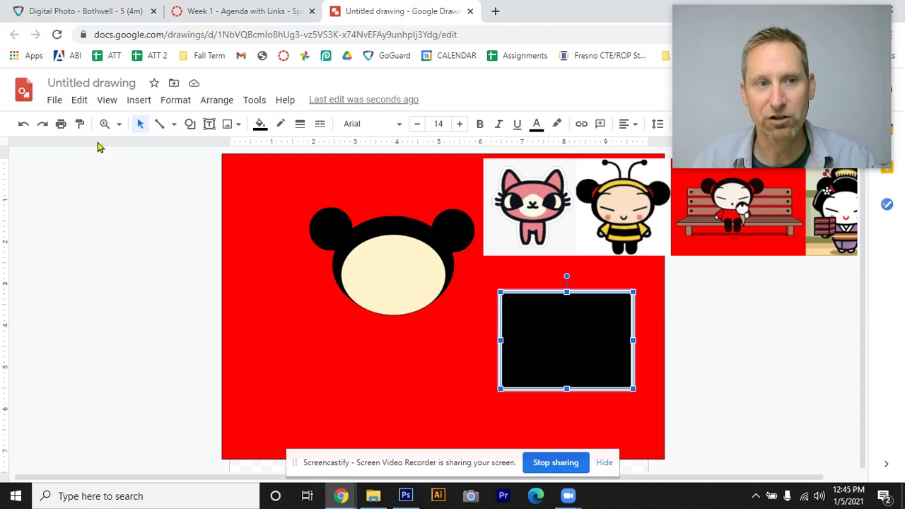
Show the File > Download submenu listing PDF, JPEG, PNG and SVG formats
click(56, 100)
mouse_move(104, 251)
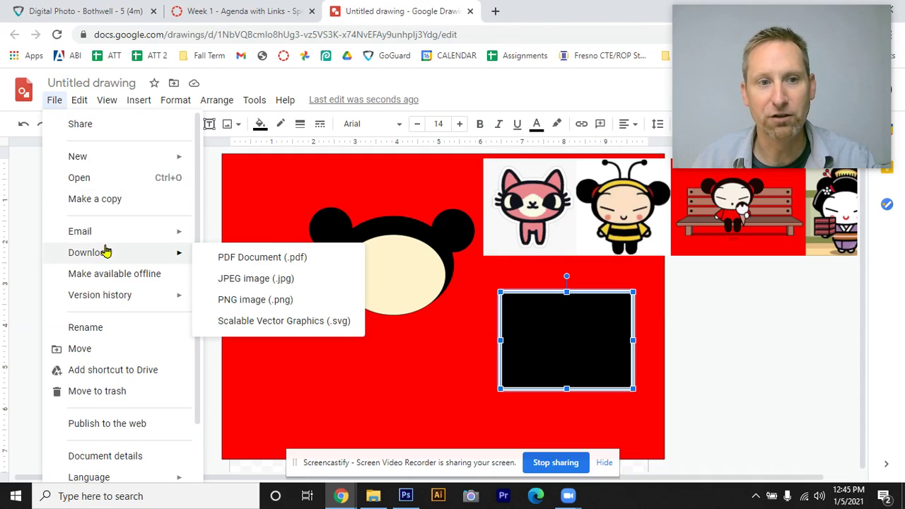